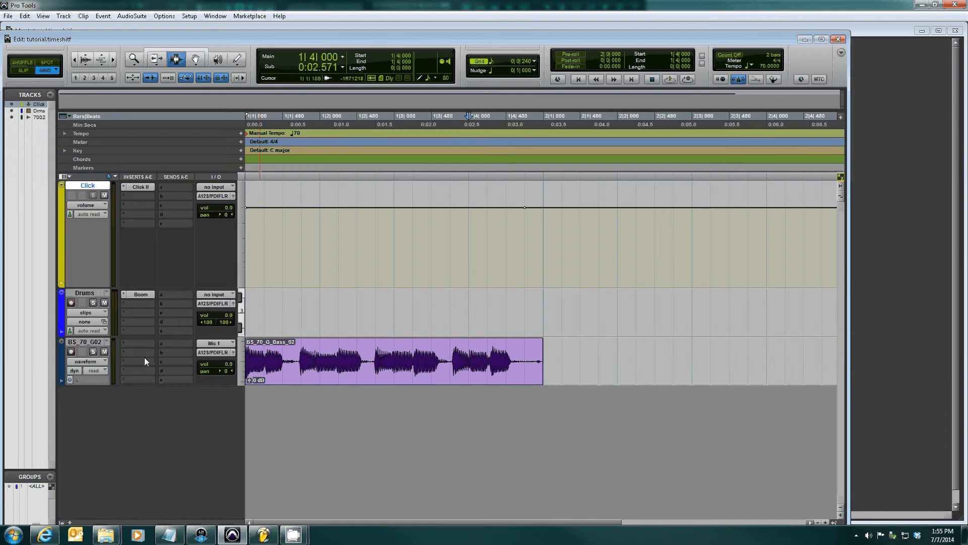
# - Start the Boom drum pattern on the Drums track and play the session to hear it with the click
pyautogui.click(88, 343)
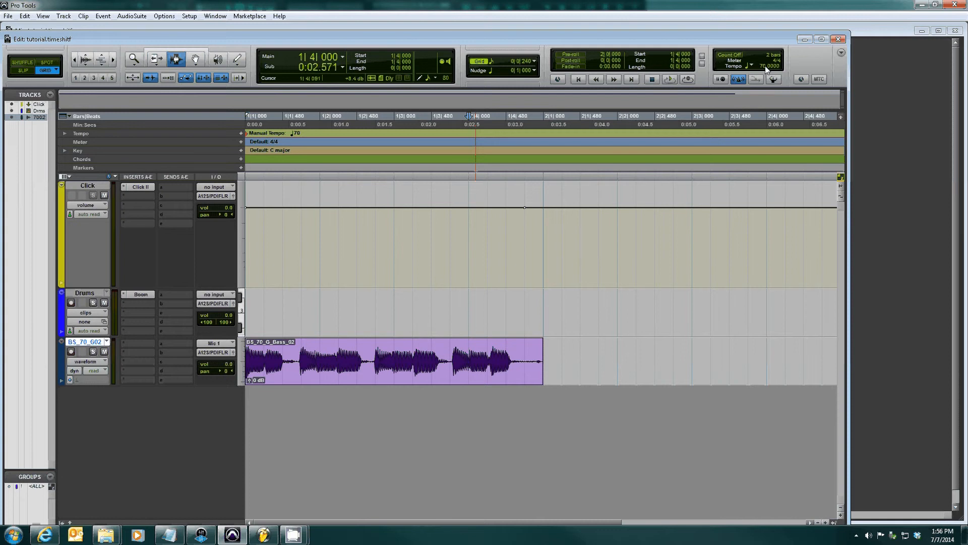
pyautogui.click(774, 80)
pyautogui.click(775, 80)
pyautogui.click(138, 294)
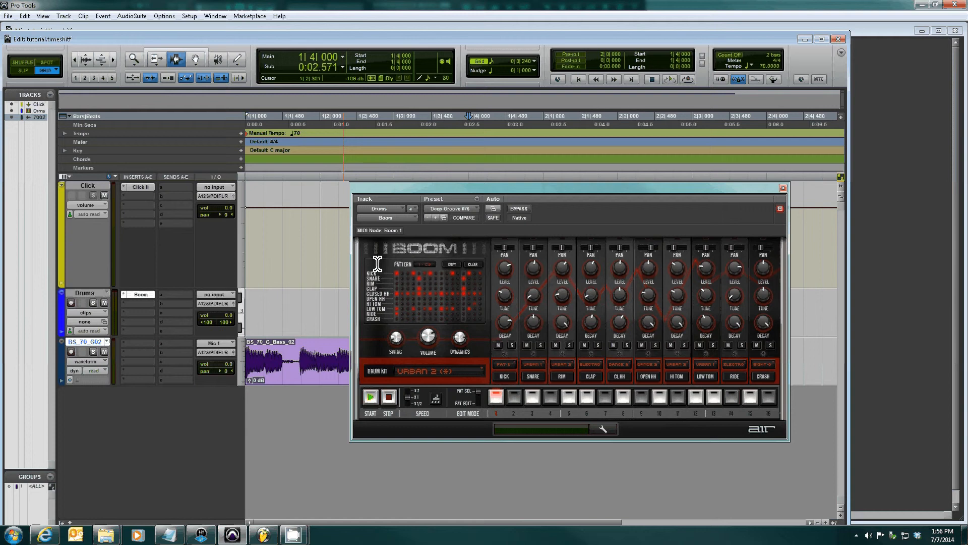
pyautogui.click(370, 398)
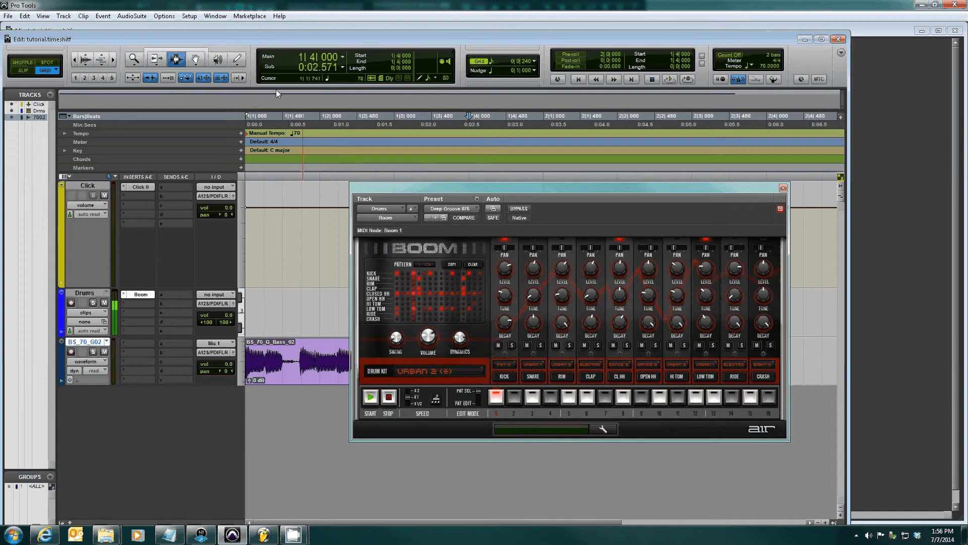
pyautogui.click(670, 80)
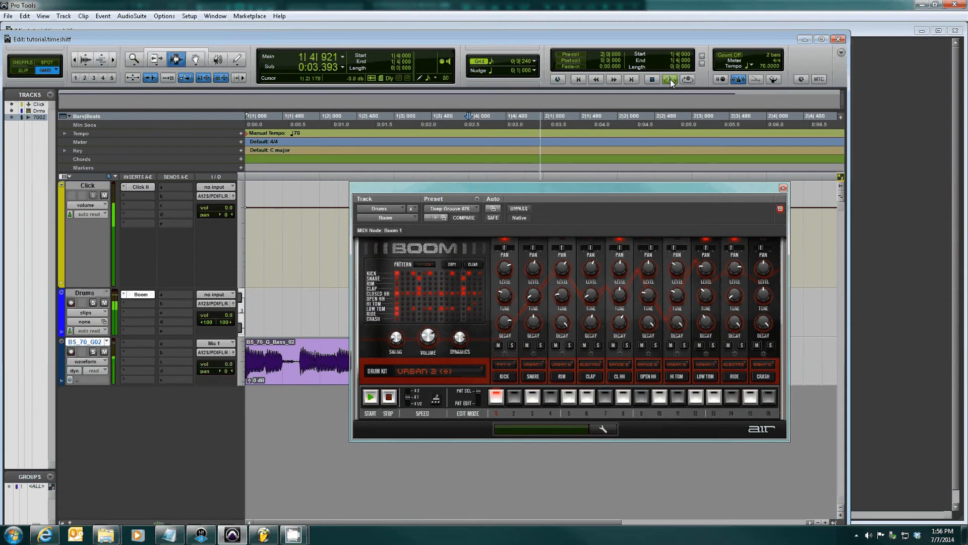
pyautogui.click(783, 188)
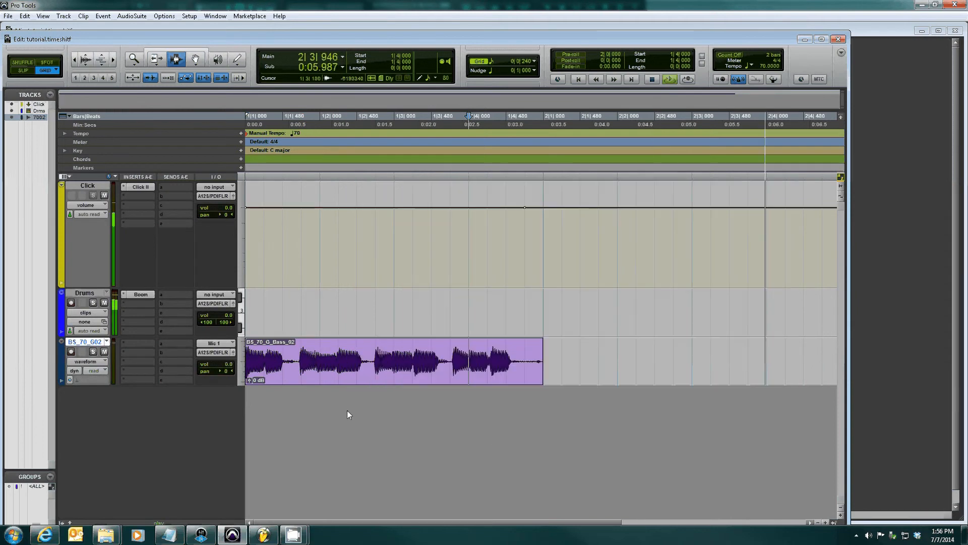
# - Stop playback and select the entire BS_70_G_Bass_02 clip with the Grabber tool
pyautogui.click(343, 377)
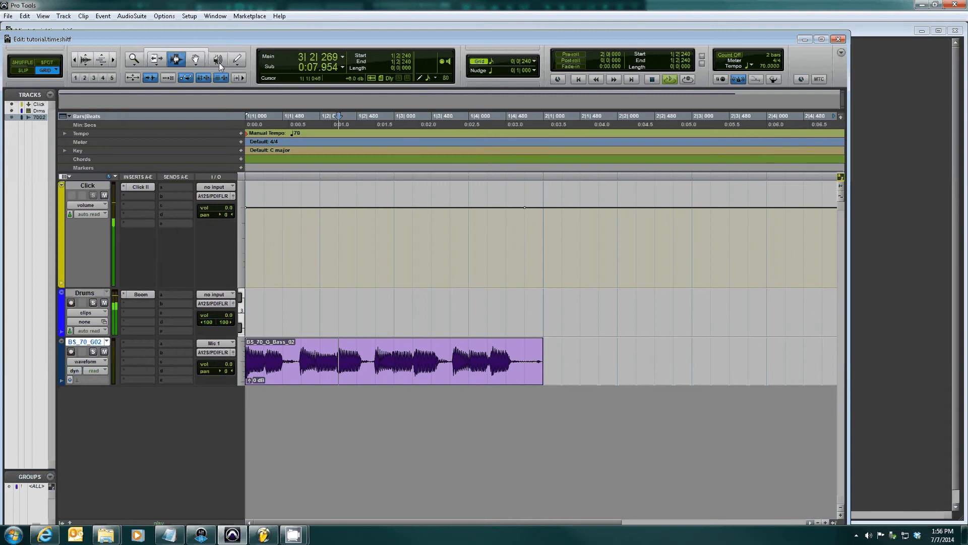
pyautogui.click(196, 59)
pyautogui.press('space')
pyautogui.click(403, 376)
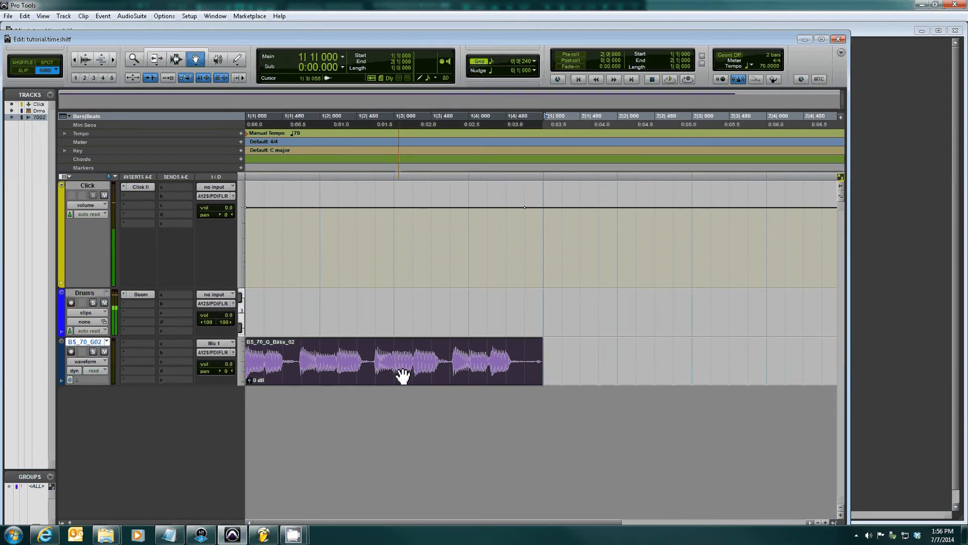
# - Play the selected bass clip with the Boom drum pattern running and stop playback after listening
pyautogui.click(669, 79)
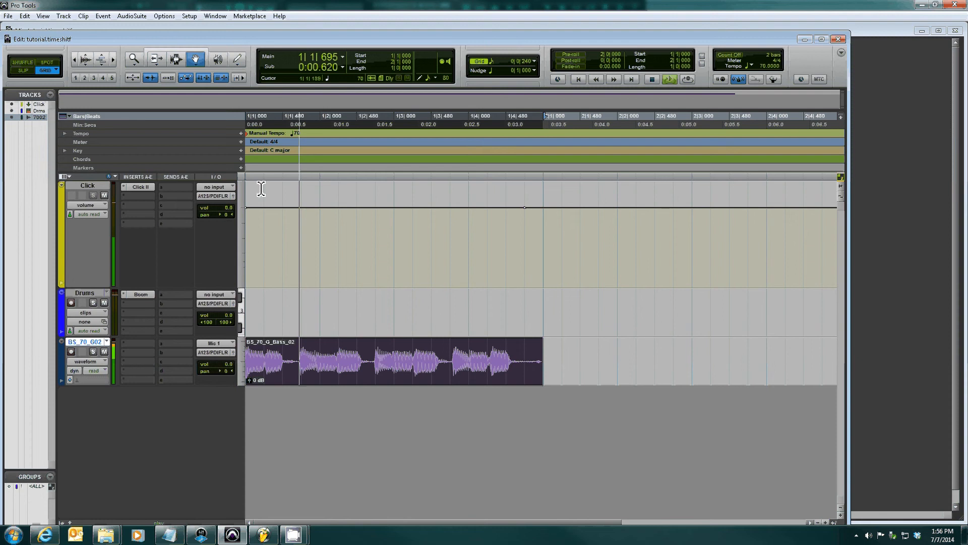
pyautogui.click(143, 294)
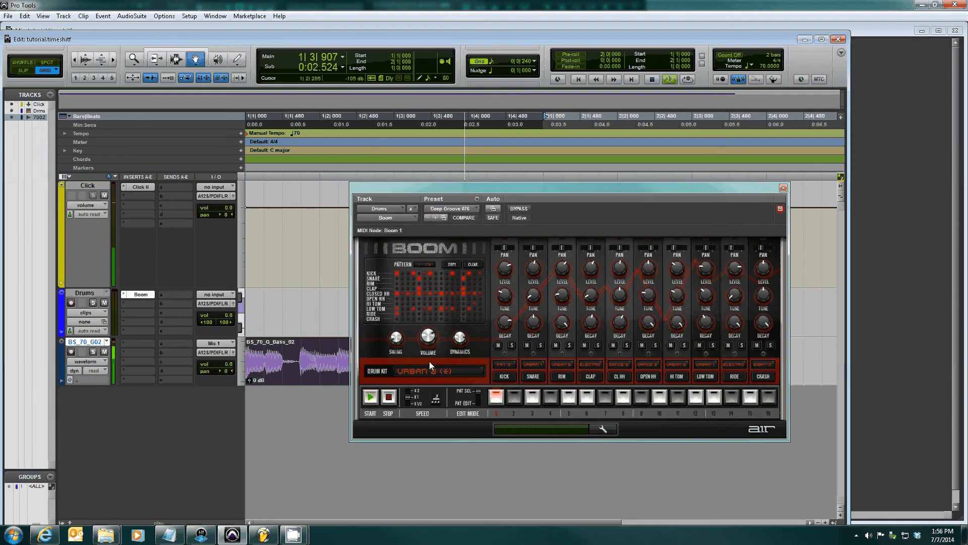
pyautogui.click(783, 188)
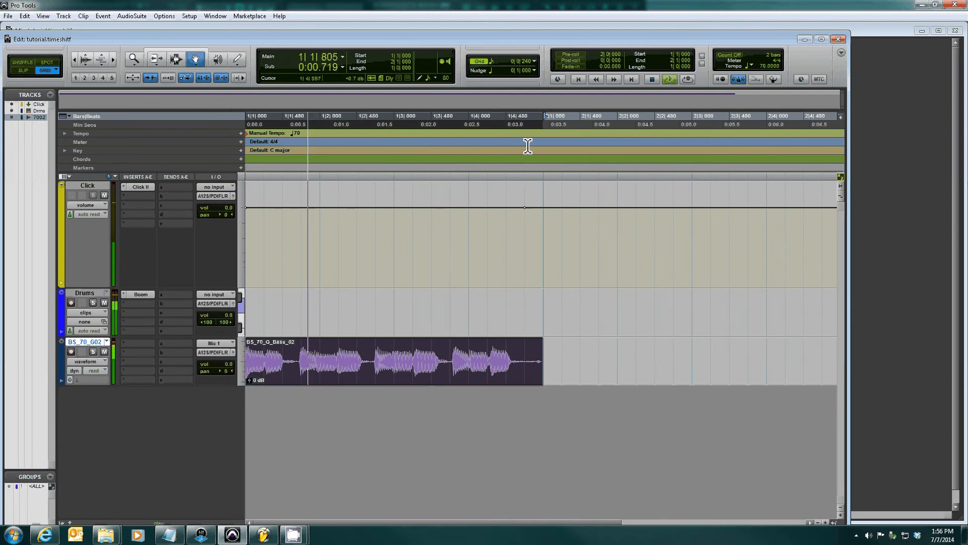
pyautogui.click(654, 80)
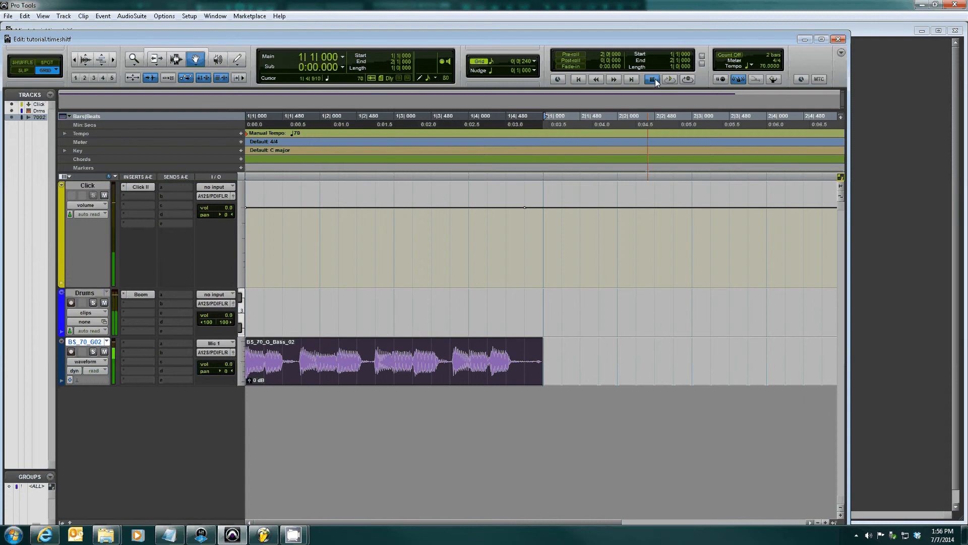
# - Set the session's manual tempo to 76 BPM
pyautogui.click(764, 66)
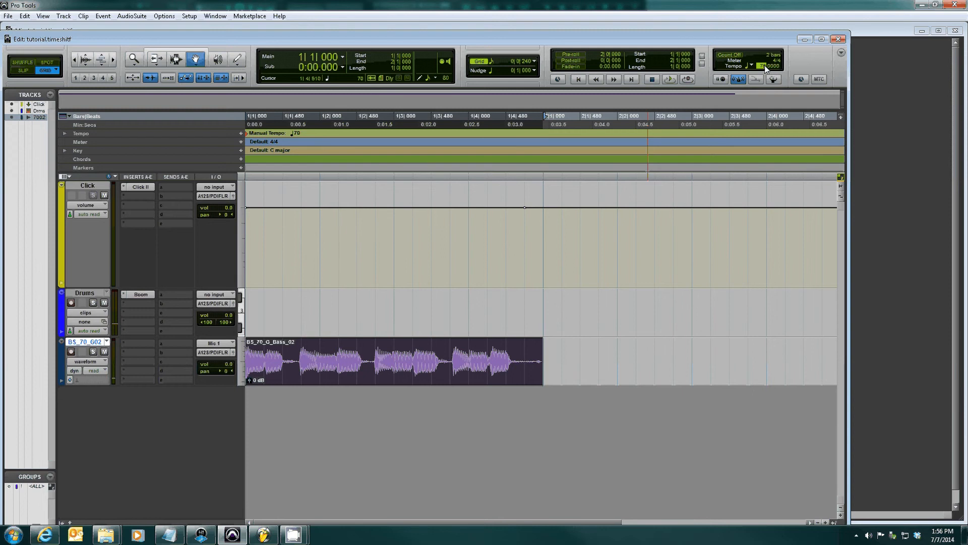
pyautogui.write('76')
pyautogui.press('Return')
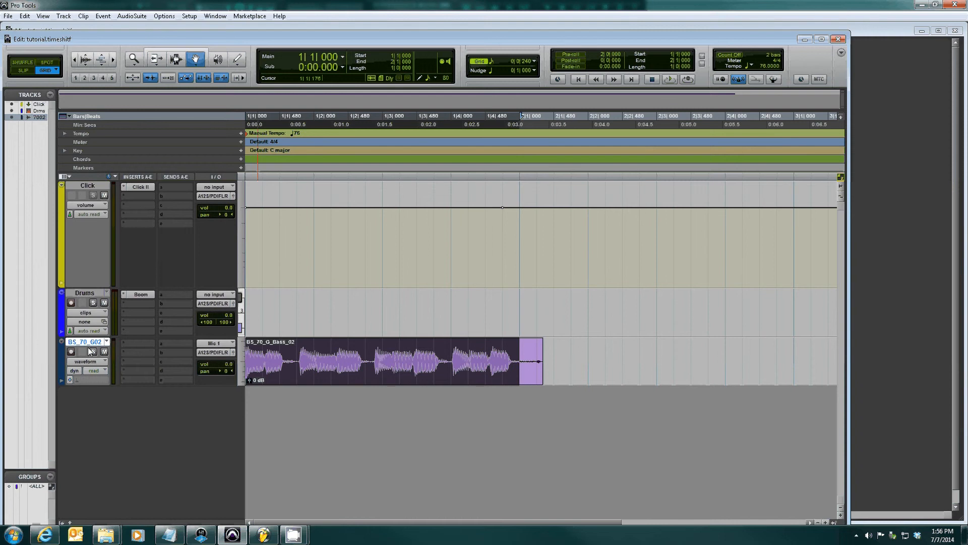
# - Enable Elastic Audio on the bass track using the Monophonic algorithm
pyautogui.click(94, 381)
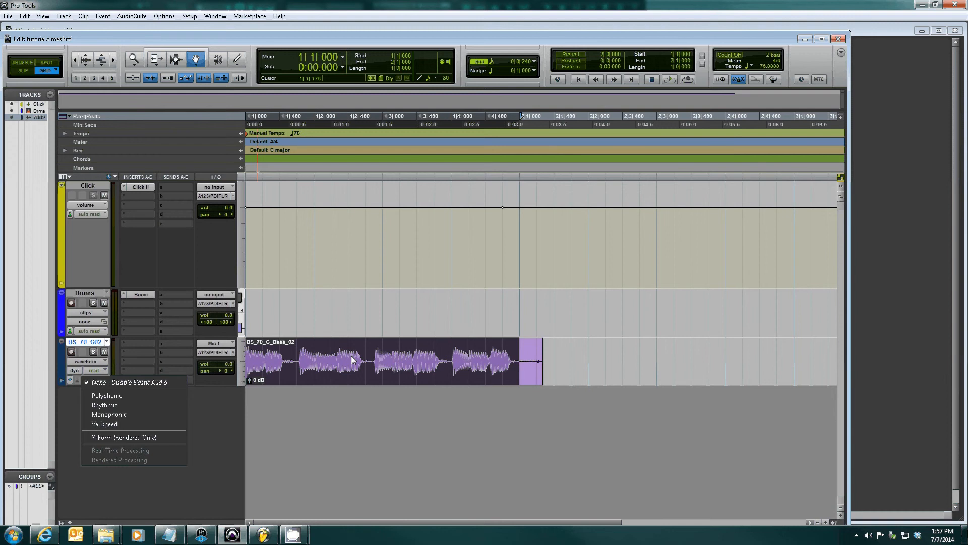
pyautogui.click(115, 414)
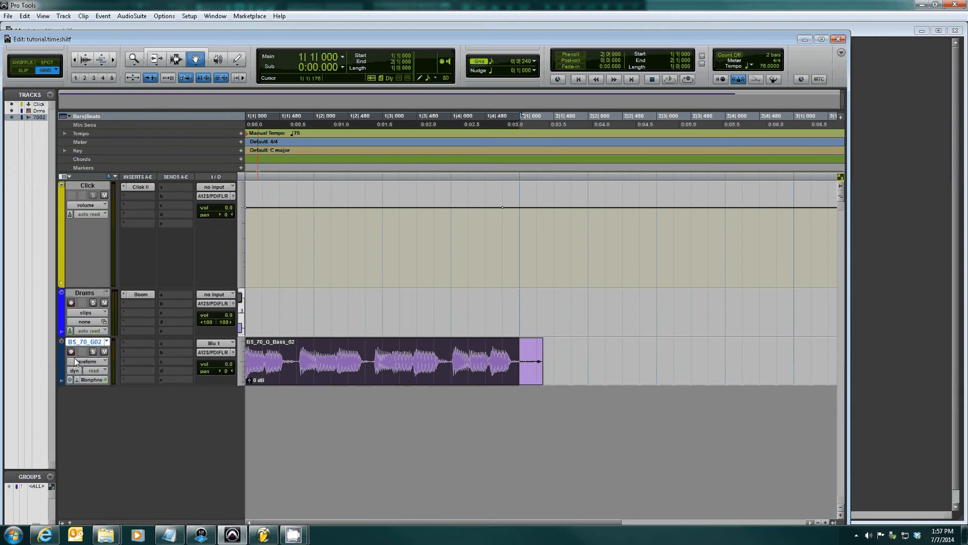
pyautogui.click(103, 17)
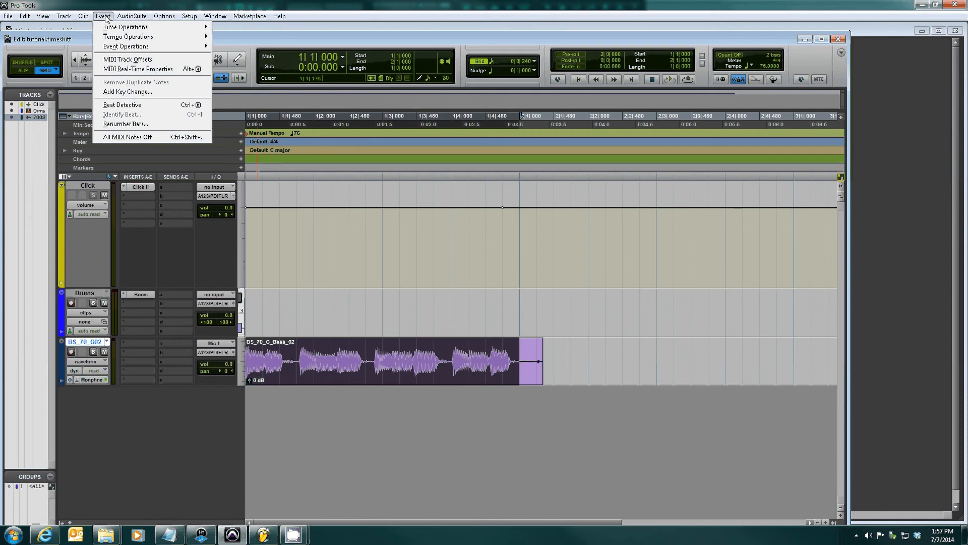
pyautogui.moveTo(130, 50)
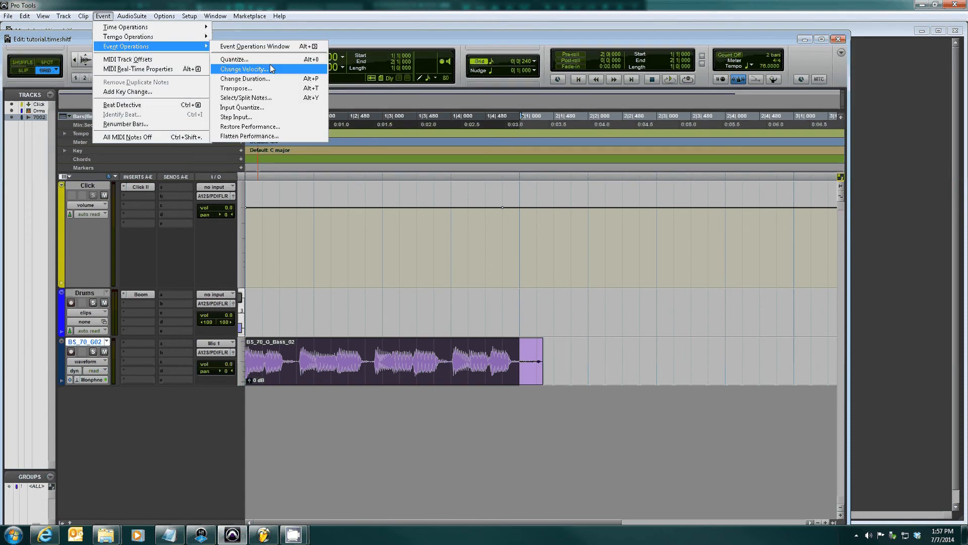
pyautogui.click(269, 61)
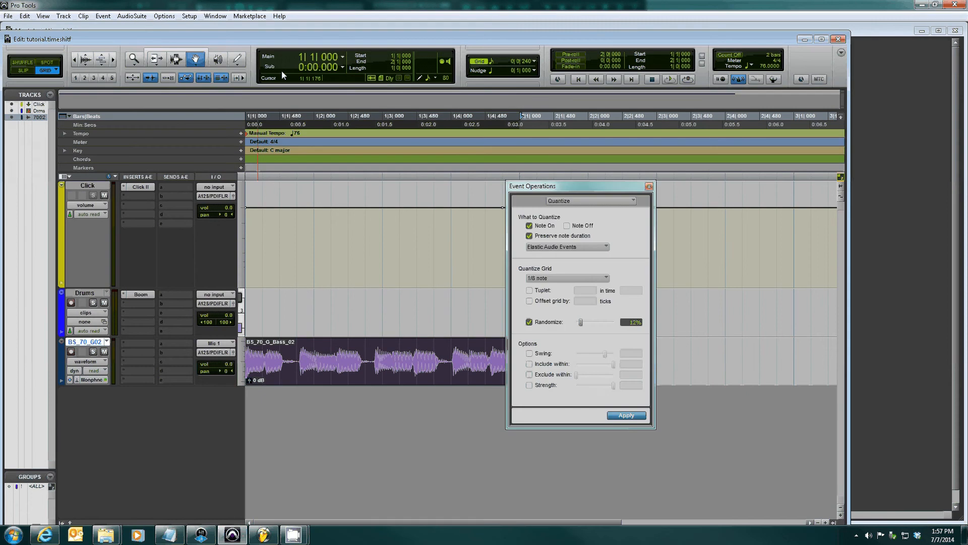
pyautogui.moveTo(537, 188); pyautogui.dragTo(448, 157)
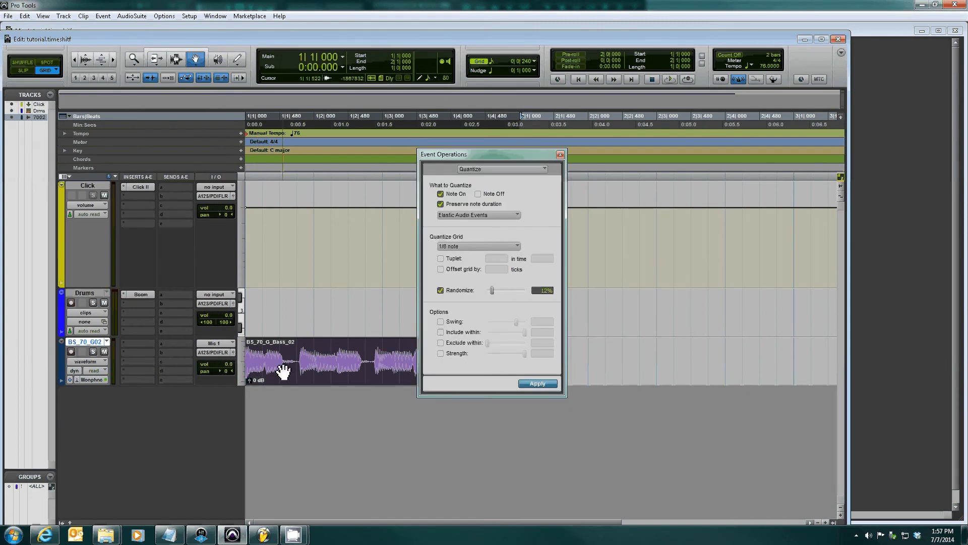
pyautogui.click(560, 155)
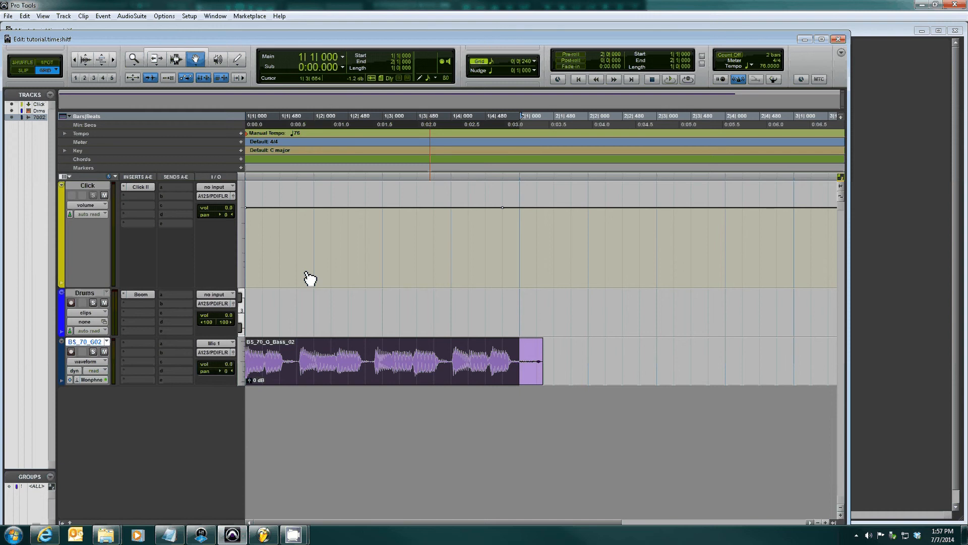
# - Switch the bass track to warp view and quantize its Elastic Audio events to a 1/8 note grid with 12% randomize
pyautogui.click(90, 362)
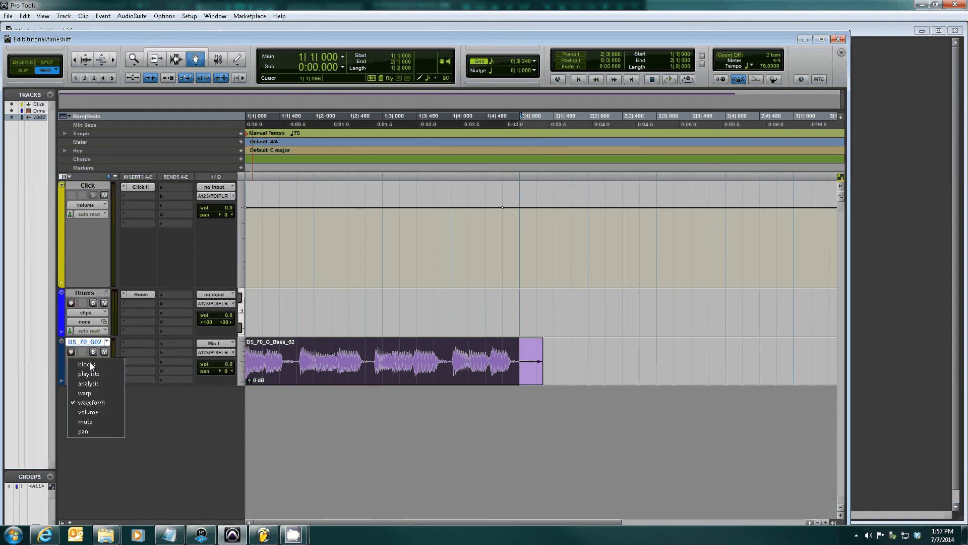
pyautogui.click(97, 392)
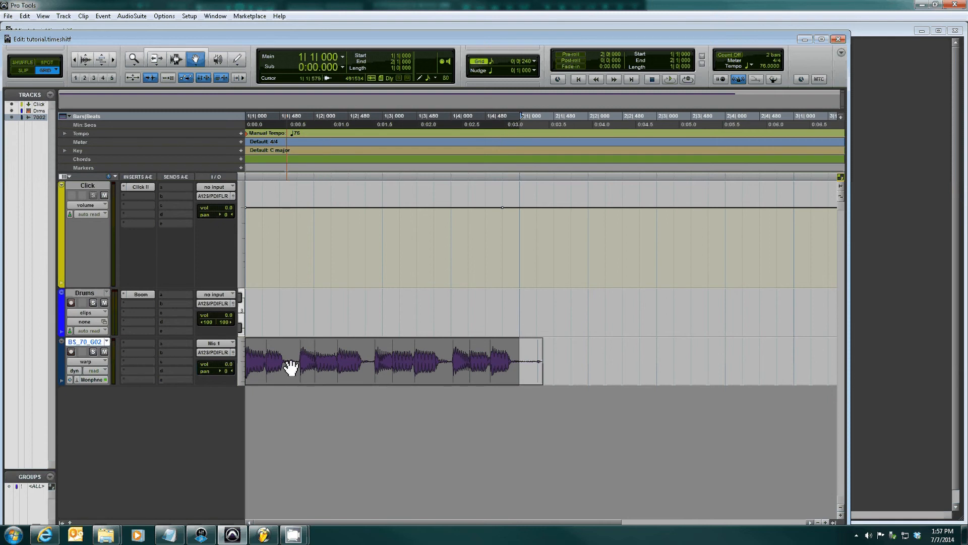
pyautogui.click(103, 15)
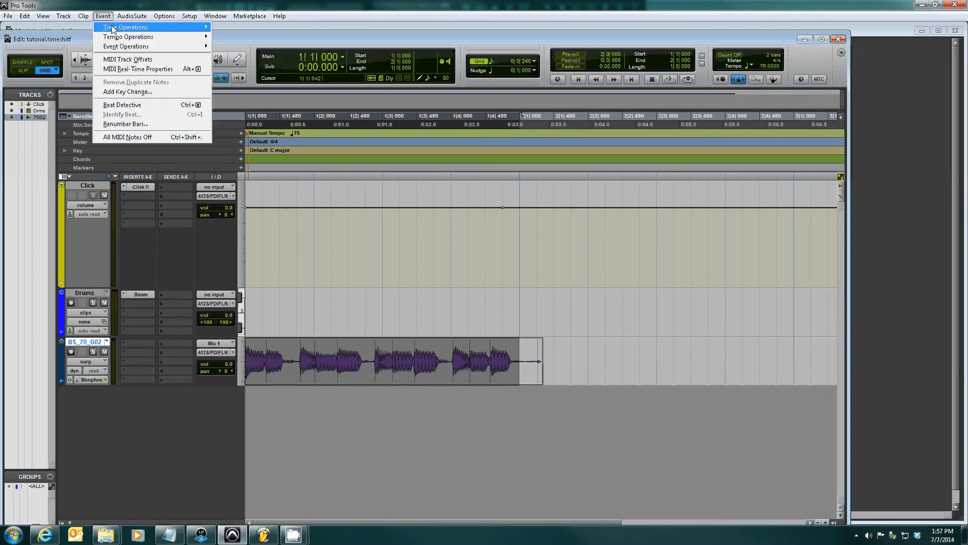
pyautogui.moveTo(126, 46)
pyautogui.click(348, 56)
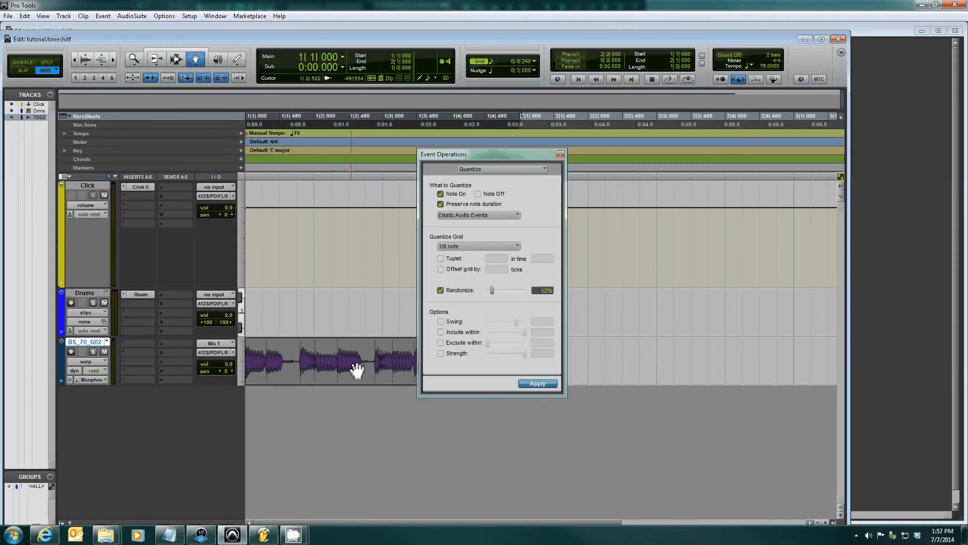
pyautogui.moveTo(470, 157); pyautogui.dragTo(742, 218)
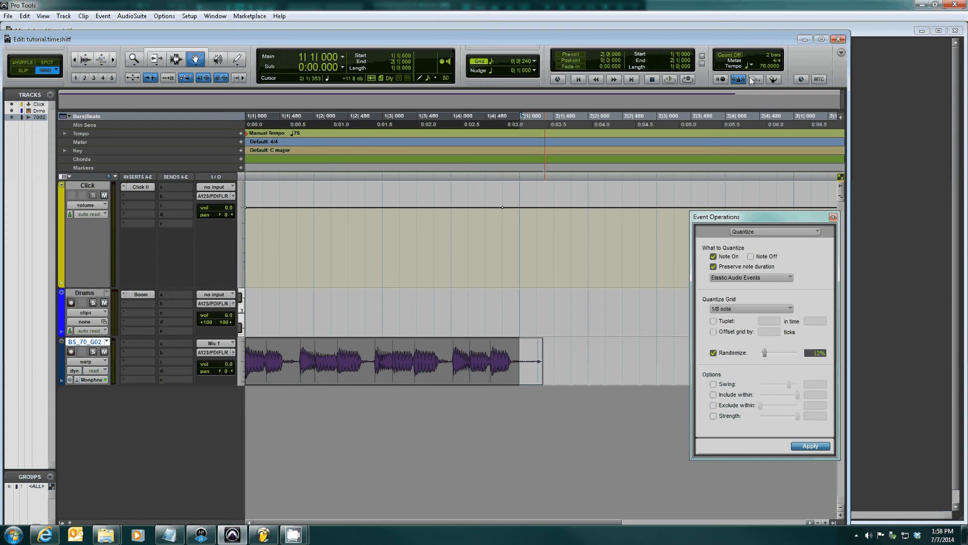
pyautogui.moveTo(775, 216); pyautogui.dragTo(561, 83)
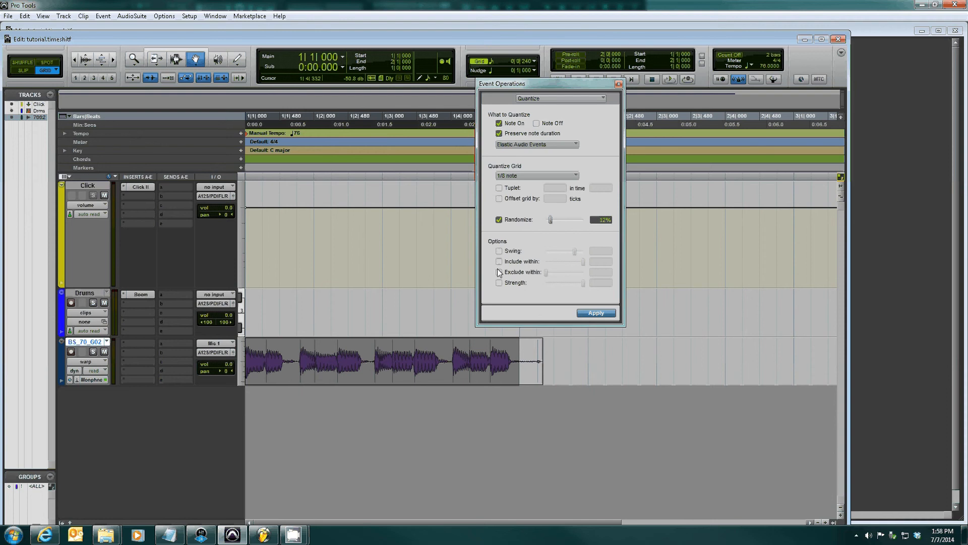
pyautogui.click(602, 312)
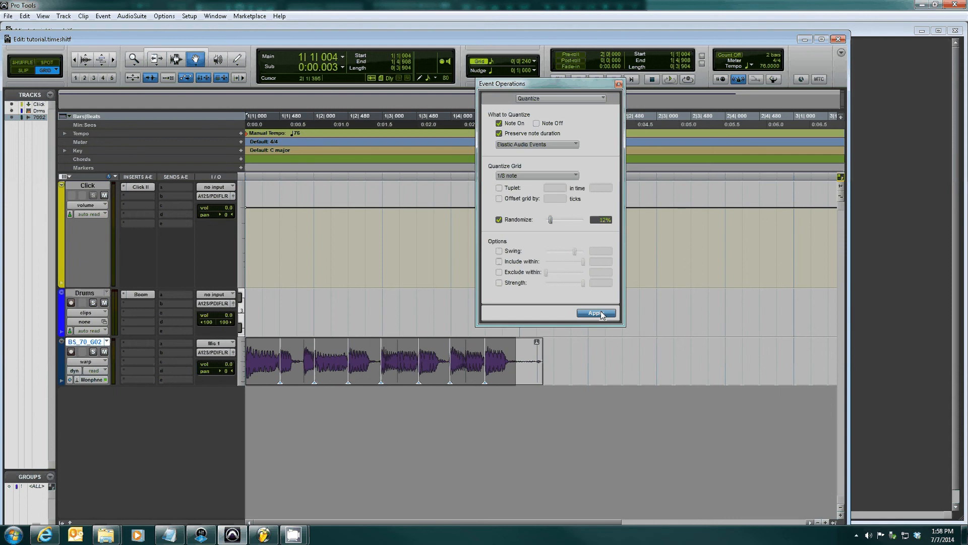
pyautogui.click(619, 84)
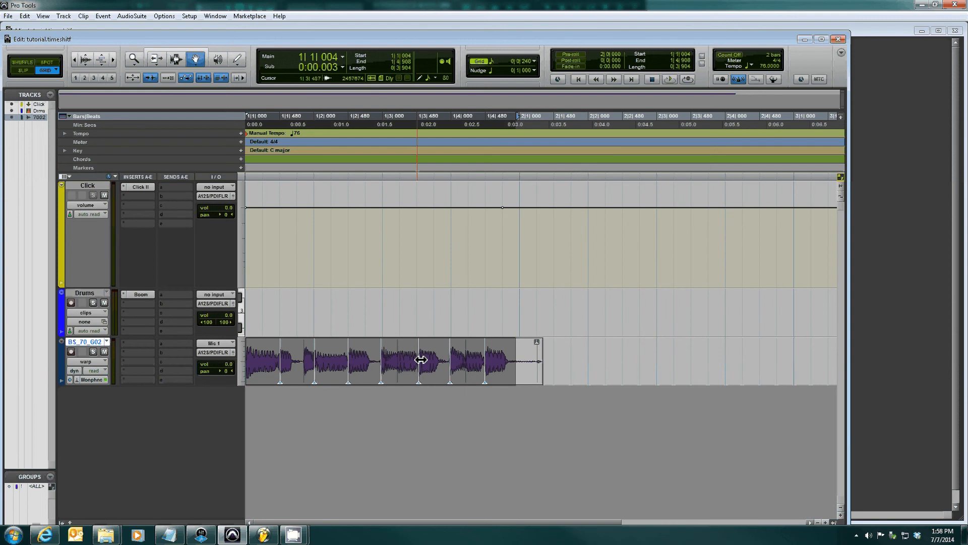
# - Select the first bar across all tracks and play it with the Boom drum pattern to check the quantized bass, stopping after listening
pyautogui.moveTo(527, 175); pyautogui.dragTo(280, 176)
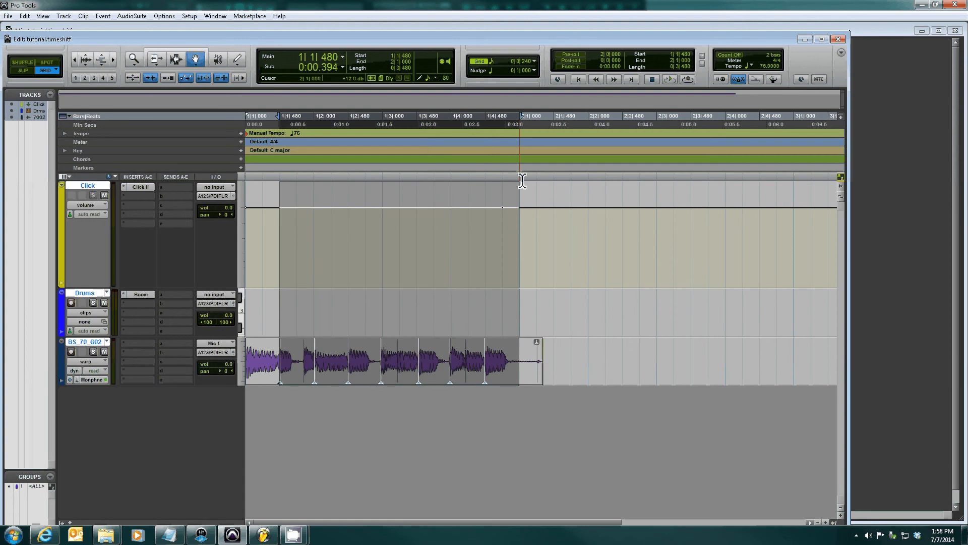
pyautogui.hotkey('shift', 'Return')
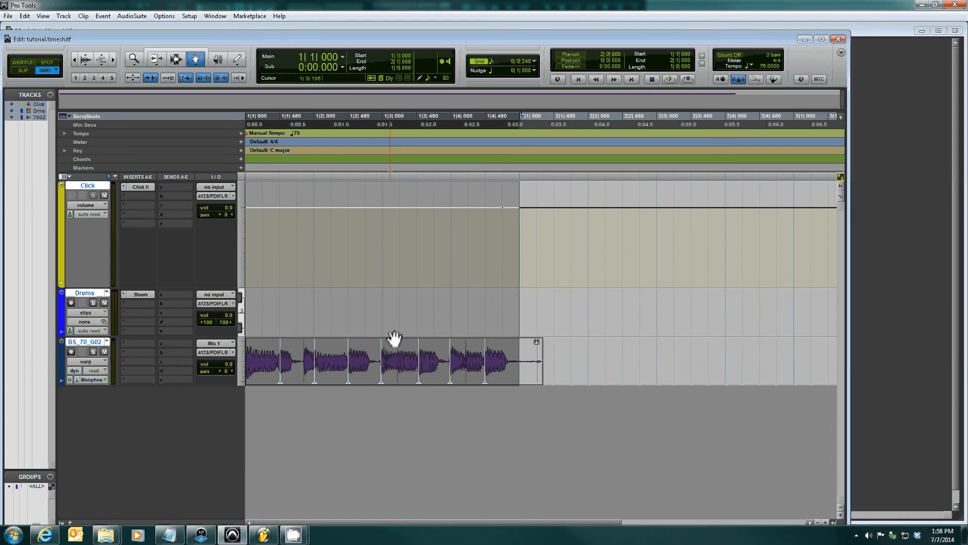
pyautogui.click(127, 295)
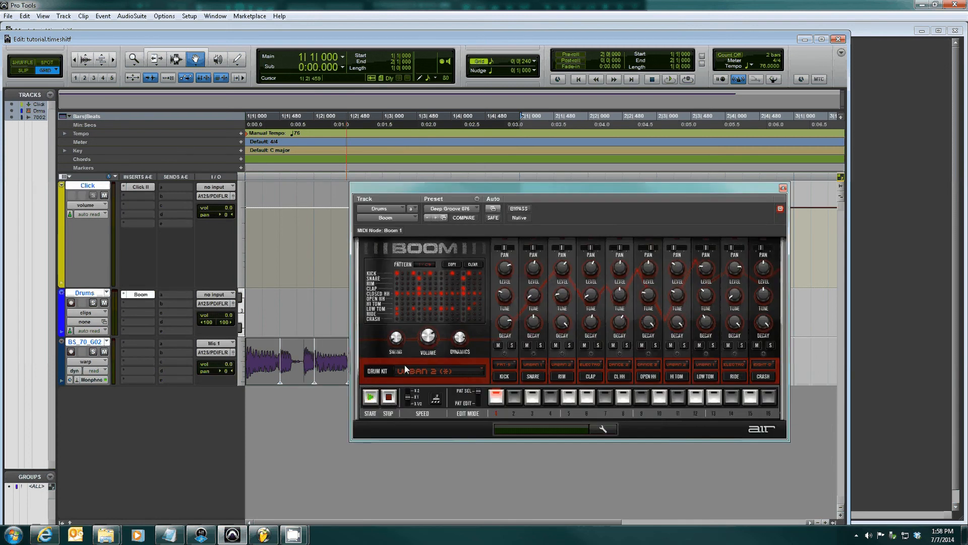
pyautogui.click(372, 397)
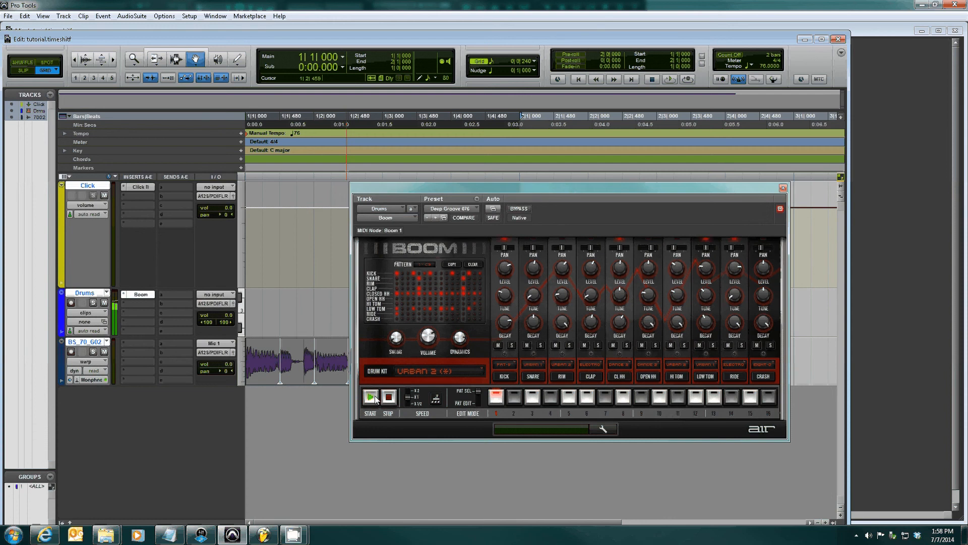
pyautogui.press('space')
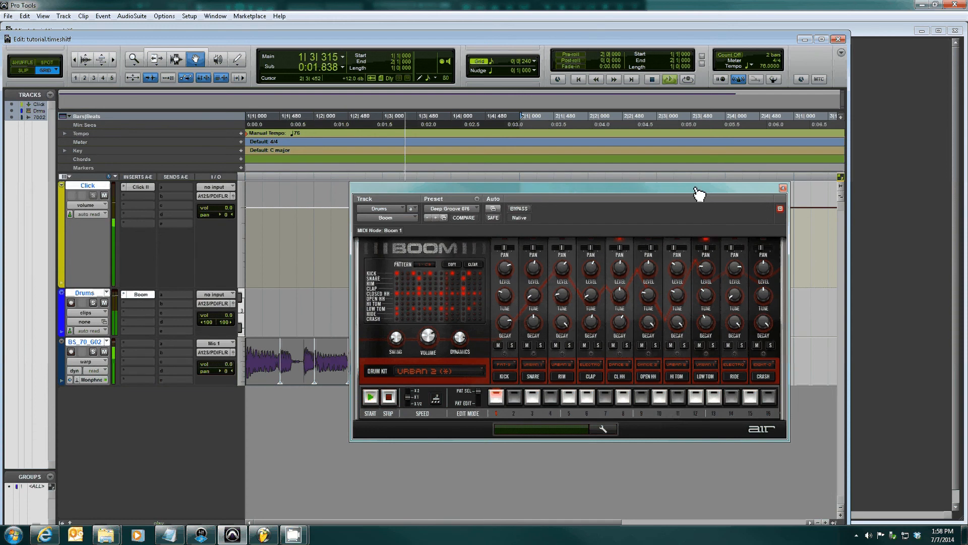
pyautogui.moveTo(701, 193); pyautogui.dragTo(956, 291)
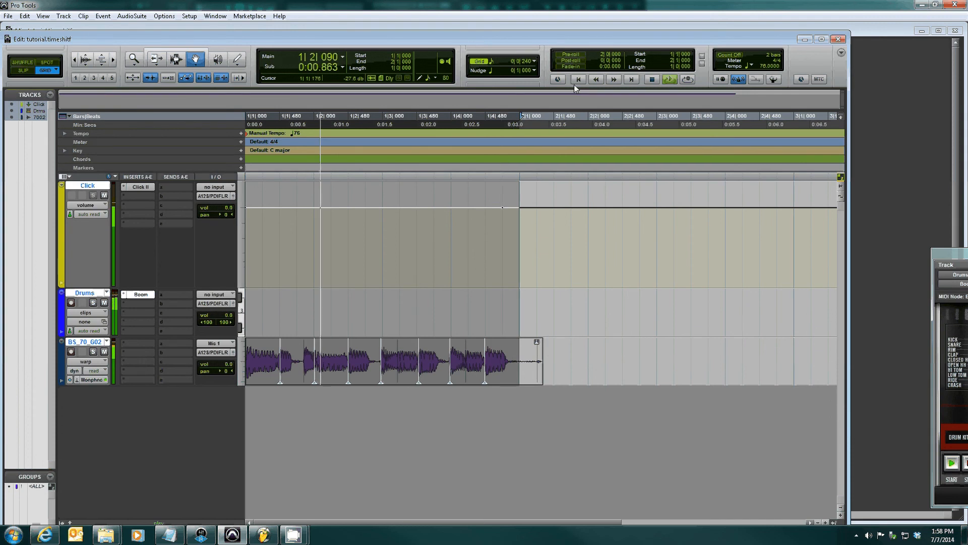
pyautogui.click(653, 80)
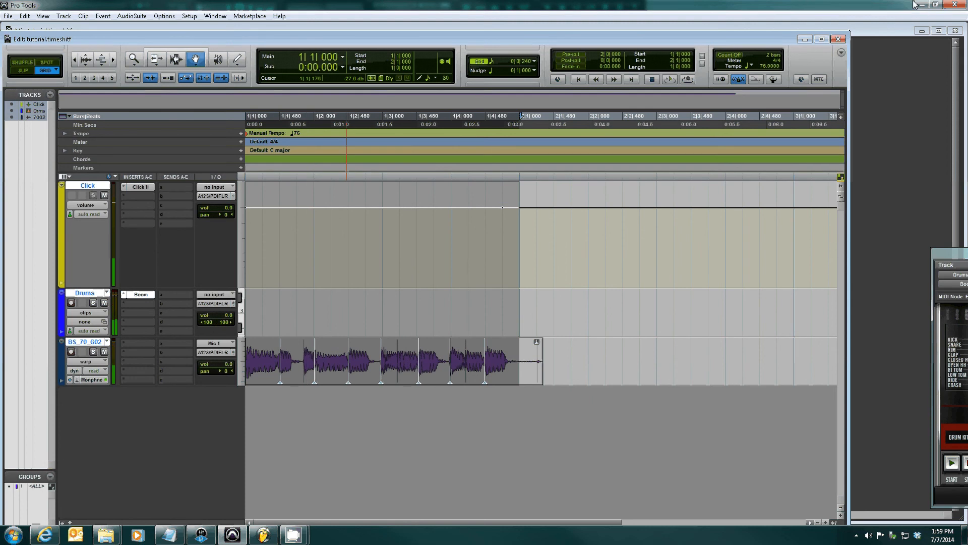
# - Switch from Pro Tools to FL Studio and play the bass loop in the playlist, stopping after one listen
pyautogui.click(919, 5)
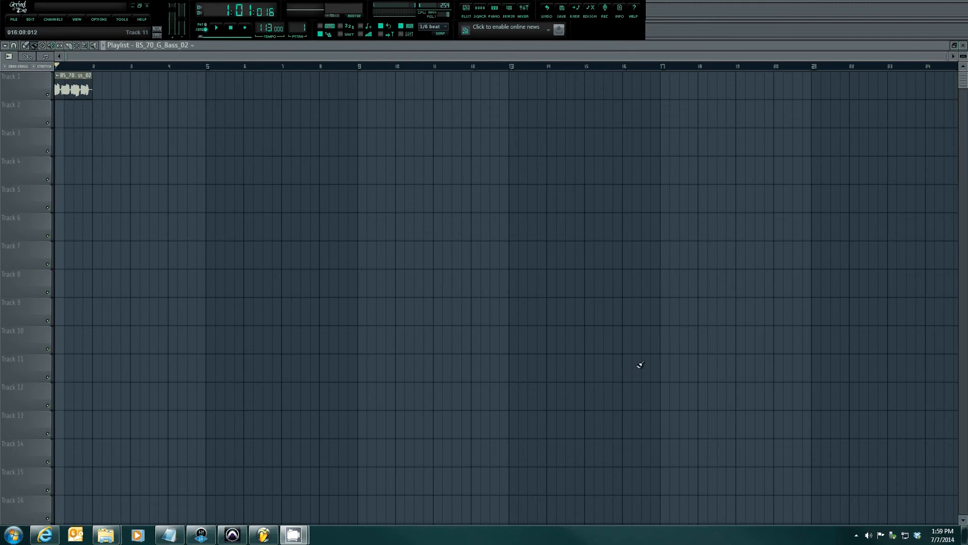
pyautogui.click(220, 30)
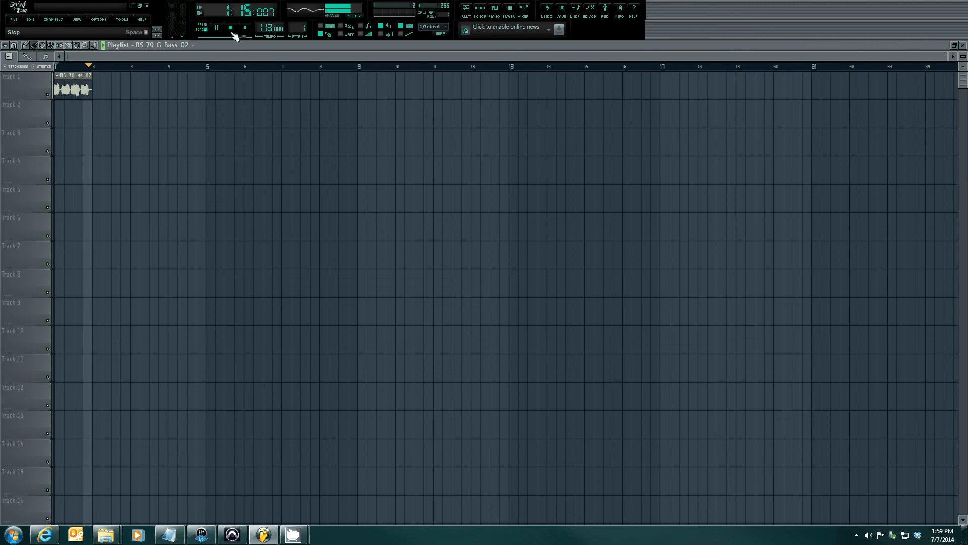
pyautogui.click(231, 29)
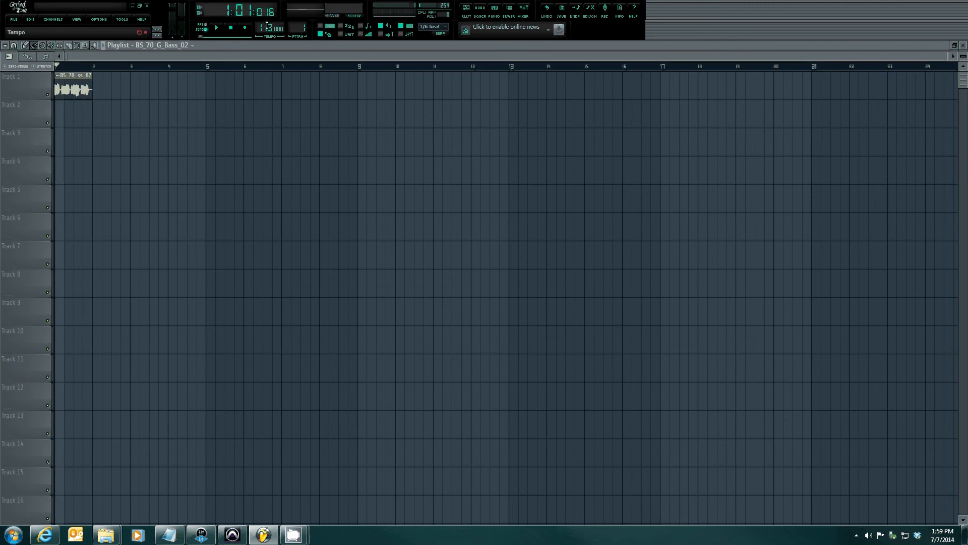
# - Set the project tempo to 80 BPM without restretching the channels, and start playing the bass loop
pyautogui.moveTo(267, 26); pyautogui.dragTo(277, 88)
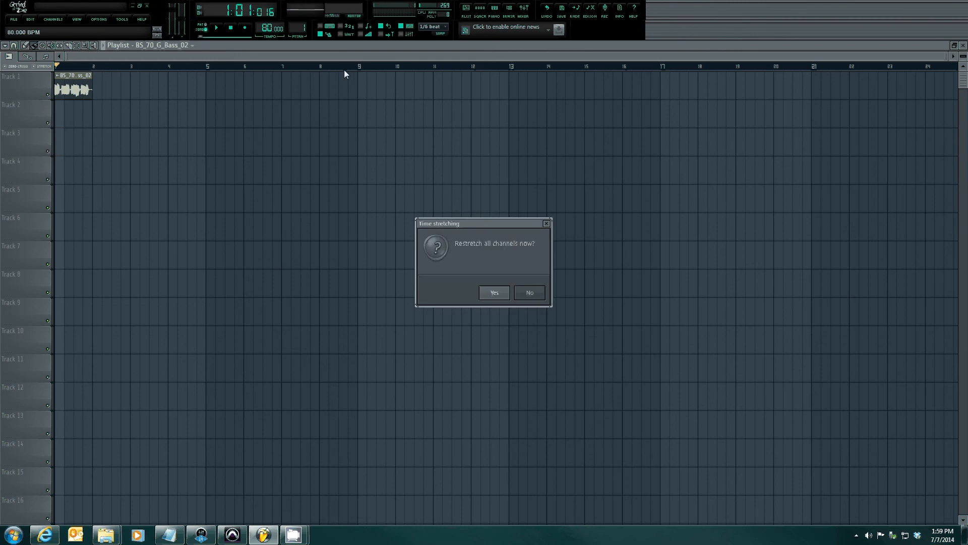
pyautogui.click(529, 292)
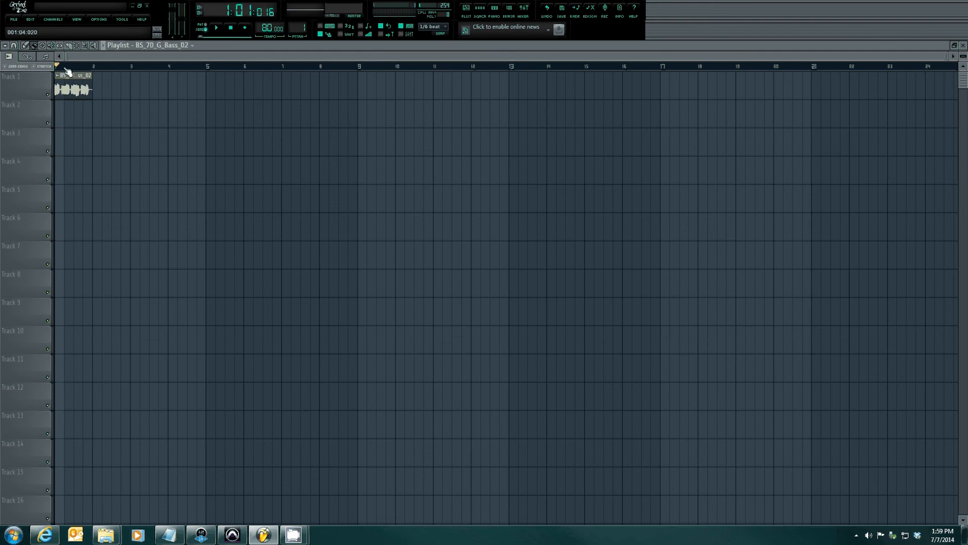
pyautogui.press('space')
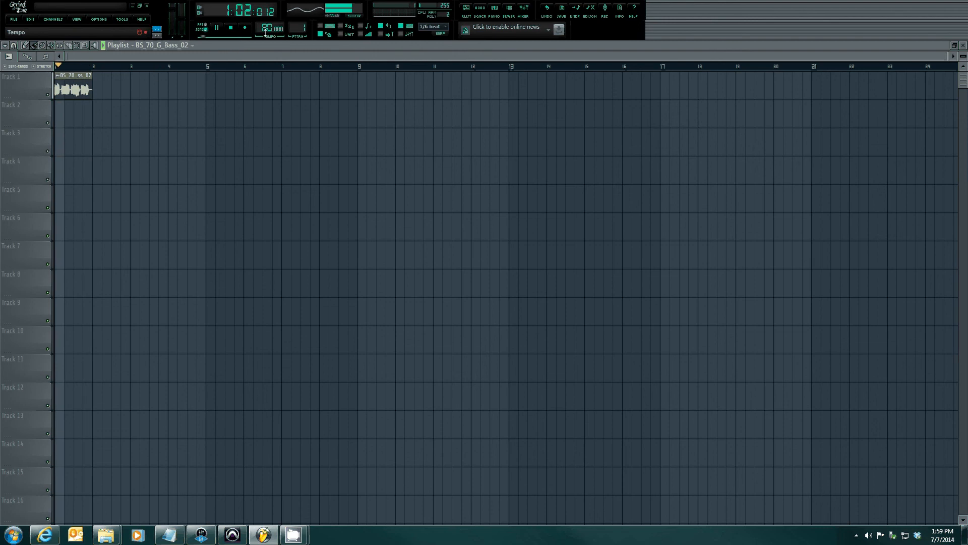
# - Lower the project tempo to 70 BPM during playback and restretch all channels to match
pyautogui.moveTo(268, 28); pyautogui.dragTo(276, 49)
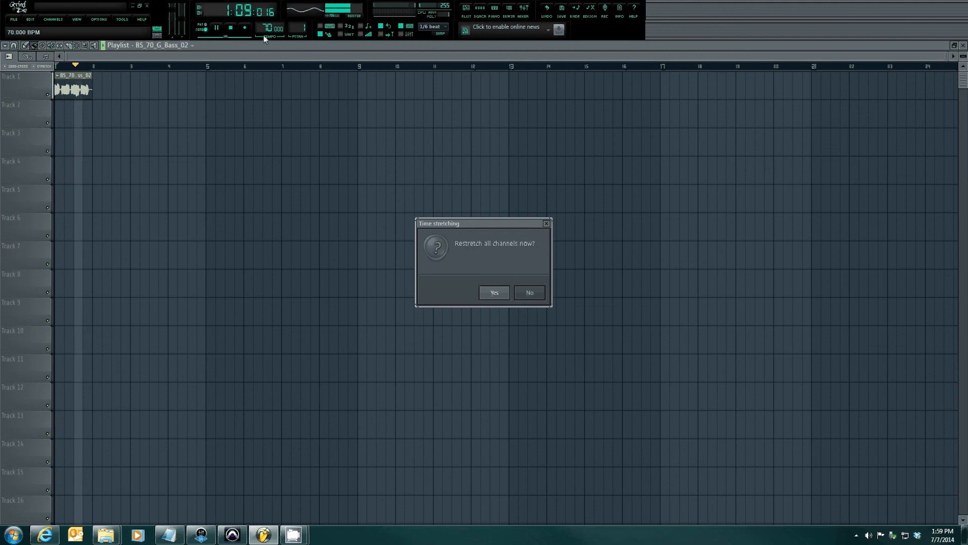
pyautogui.click(507, 294)
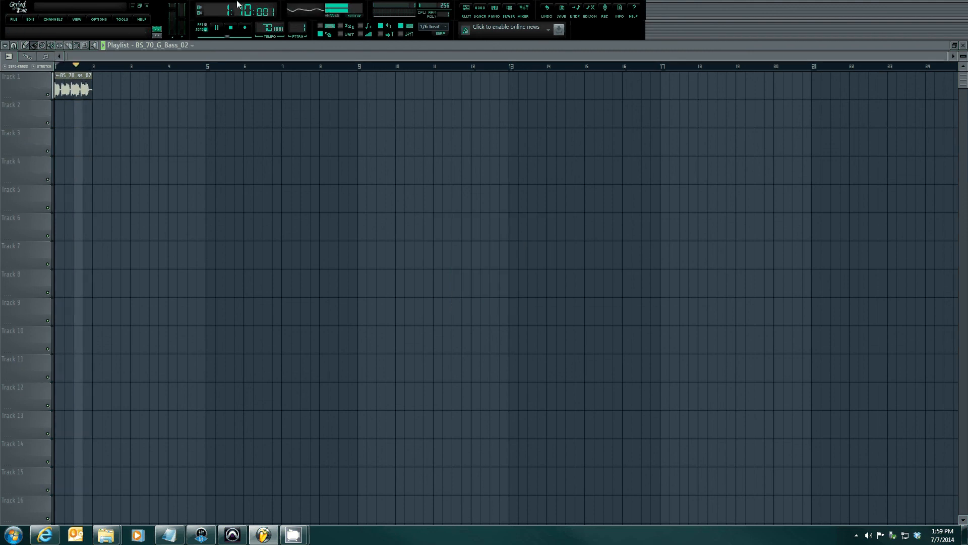
# - Raise the project tempo to 107 BPM, restretch all channels, and stop playback after listening to the loop
pyautogui.moveTo(266, 29); pyautogui.dragTo(266, 467)
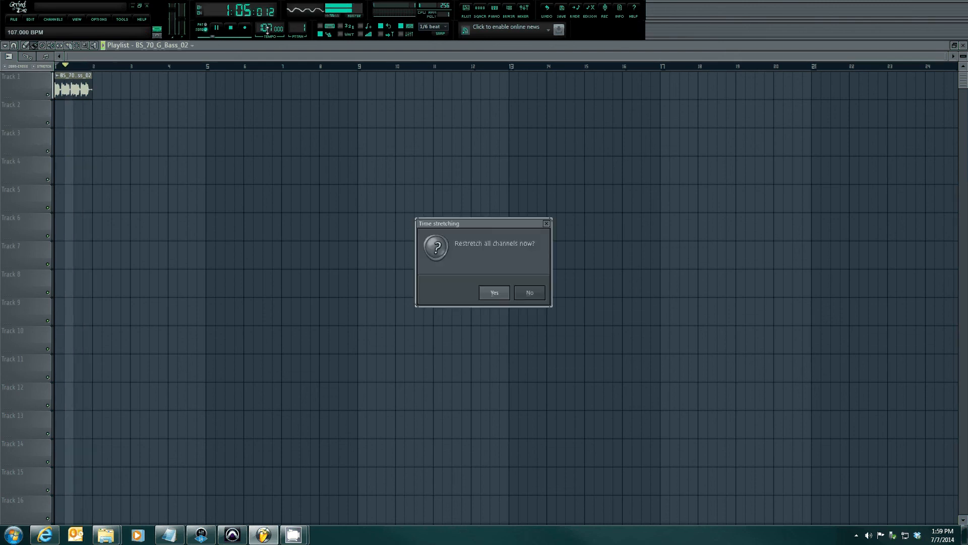
pyautogui.click(495, 292)
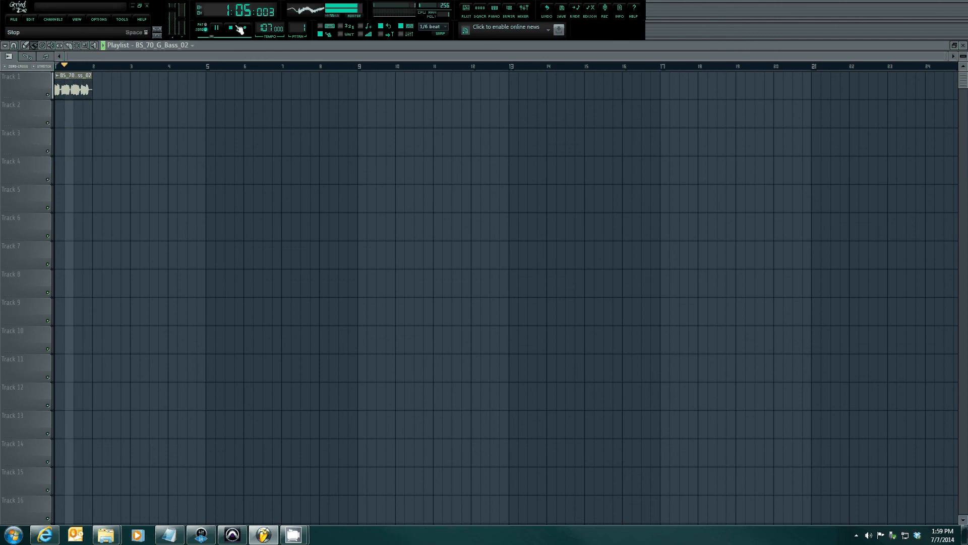
pyautogui.click(238, 29)
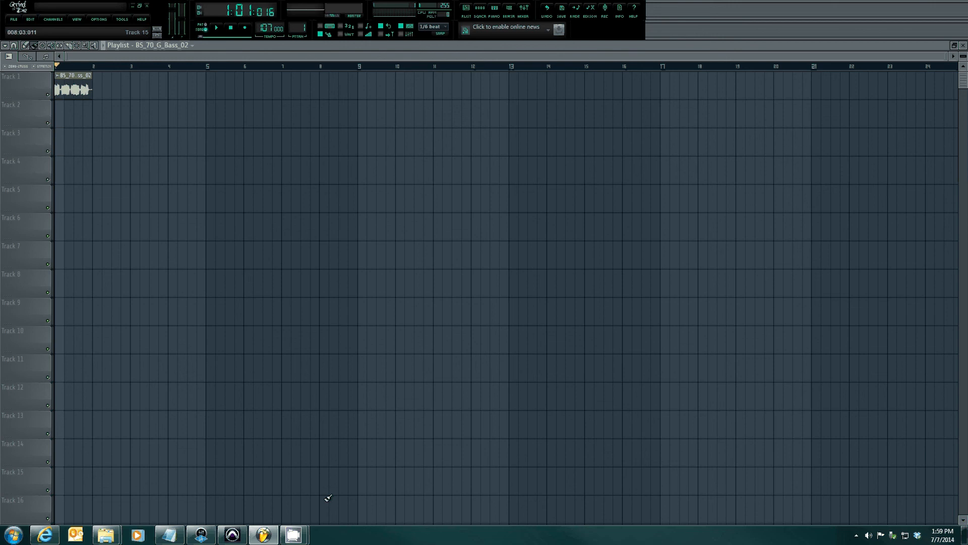
pyautogui.moveTo(304, 536)
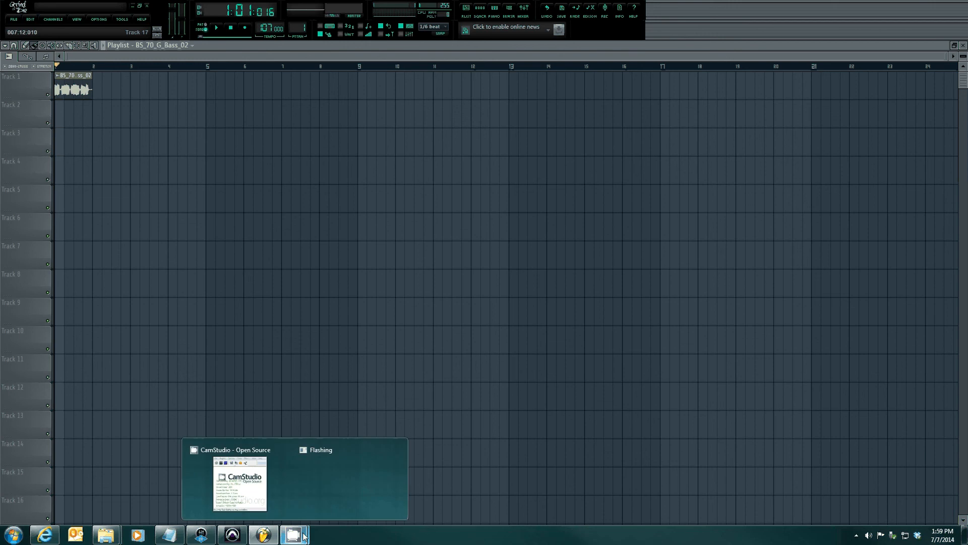